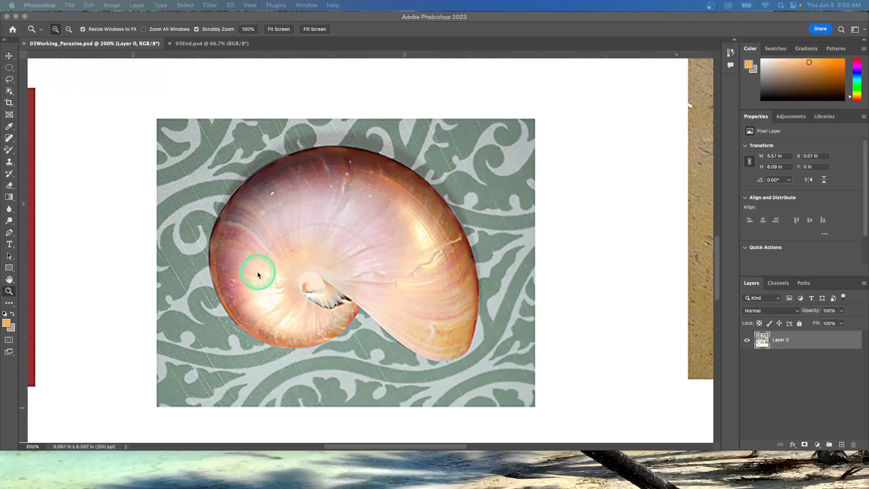
Select the nautilus shell on the green patterned background by tracing its outline with the Magnetic Lasso tool.
{"action": "left_click", "coordinate": [9, 80]}
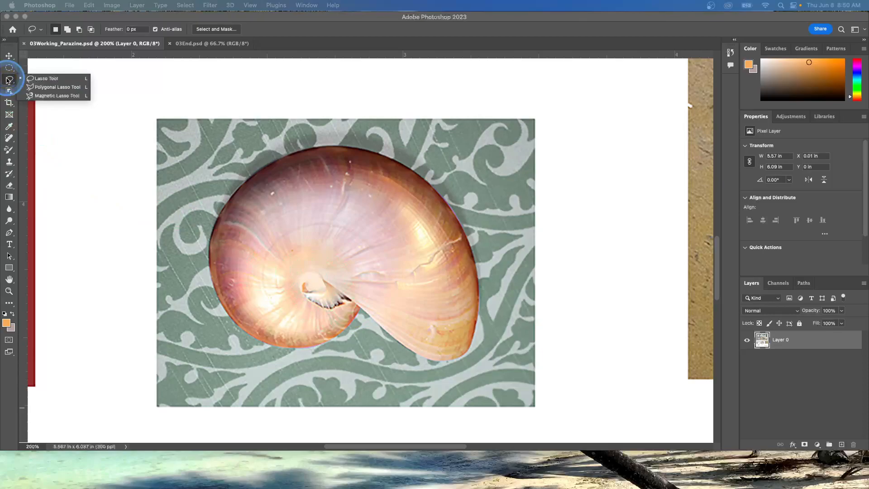
{"action": "left_click", "coordinate": [56, 96]}
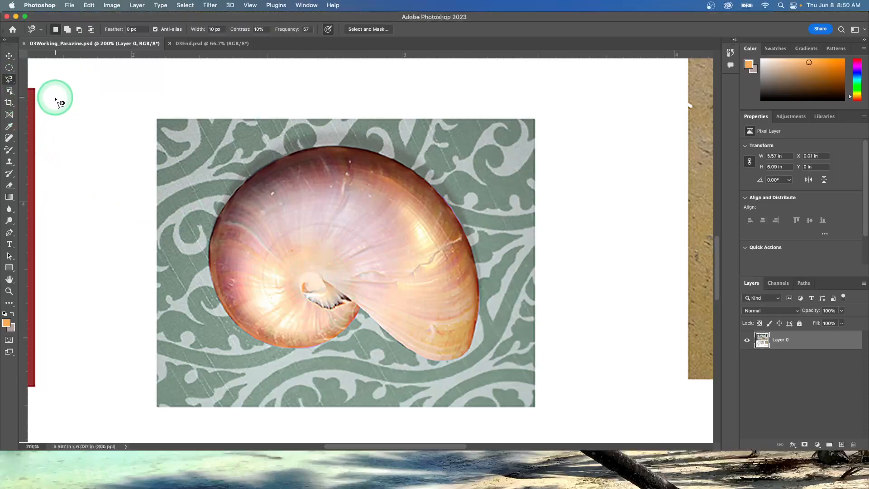
{"action": "left_click", "coordinate": [10, 79]}
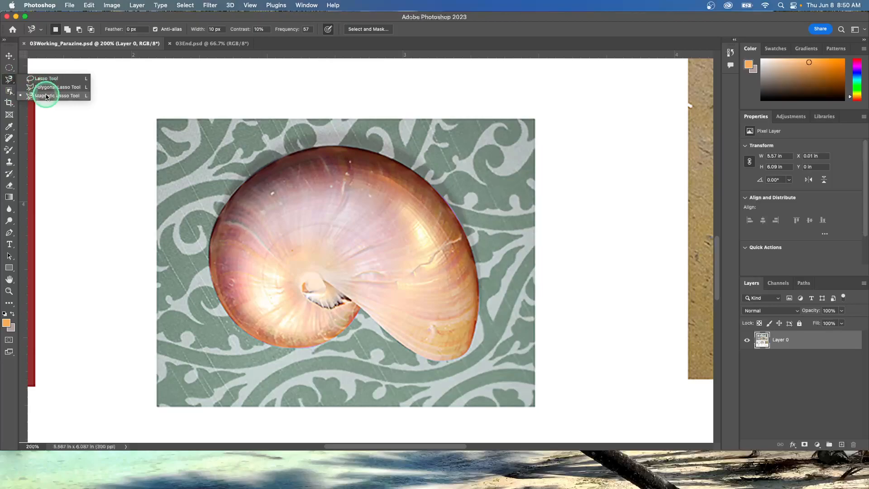
{"action": "left_click", "coordinate": [43, 95]}
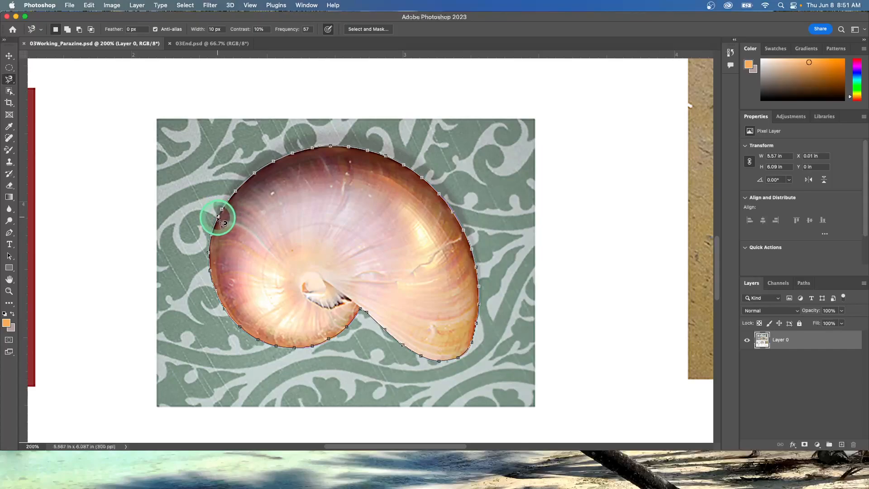
{"action": "left_click", "coordinate": [218, 218]}
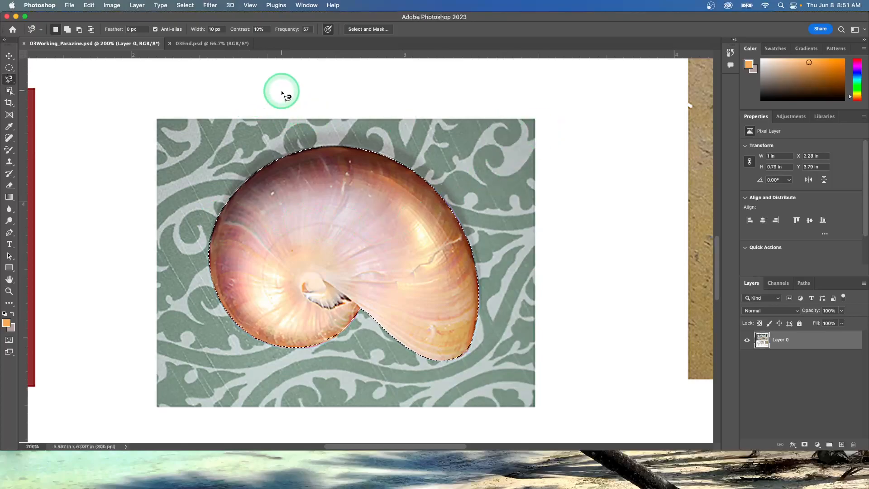
Move the selected shell into the large beach-cliff pane of the window frame, over the red E marker.
{"action": "left_click", "coordinate": [251, 6]}
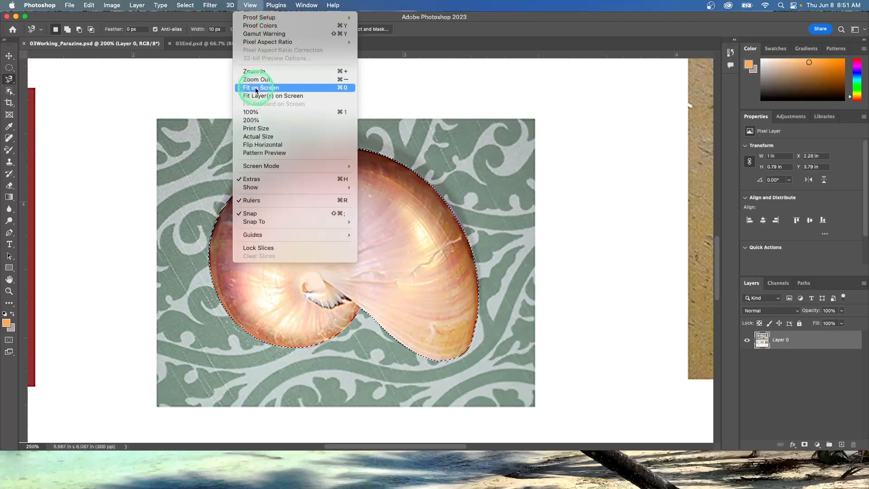
{"action": "mouse_move", "coordinate": [3, 284]}
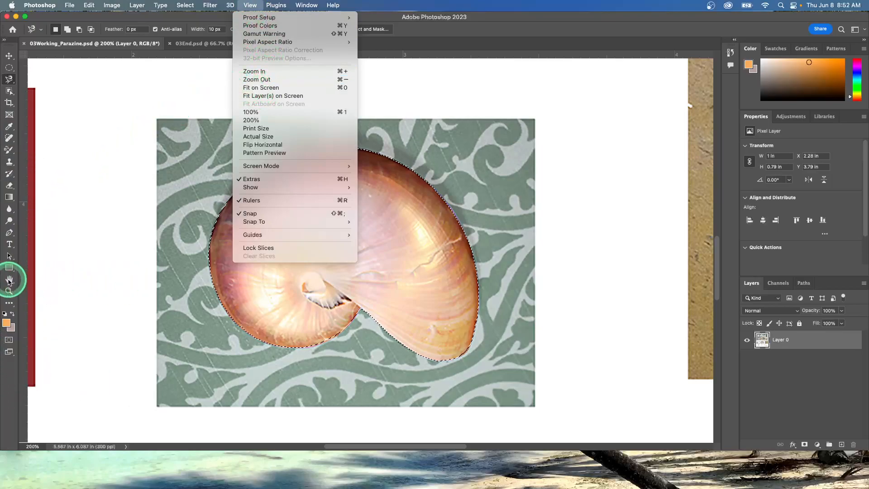
{"action": "left_click", "coordinate": [9, 280]}
{"action": "double_click", "coordinate": [9, 280]}
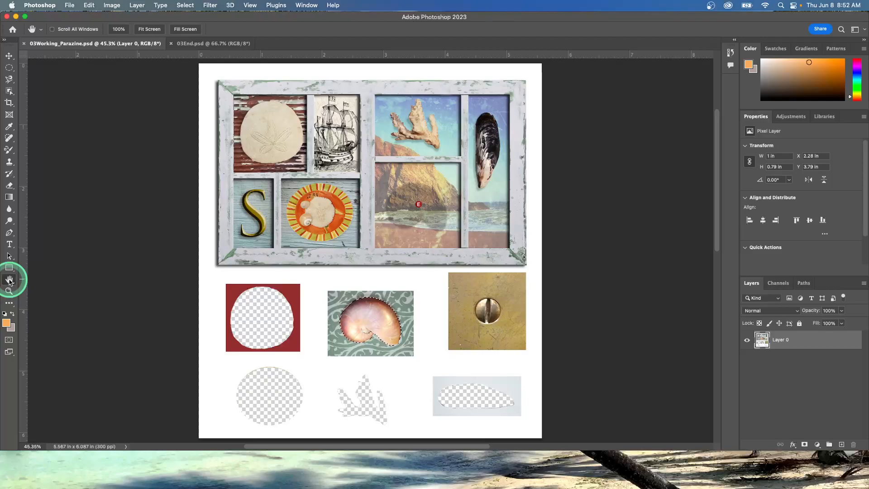
{"action": "left_click", "coordinate": [9, 56]}
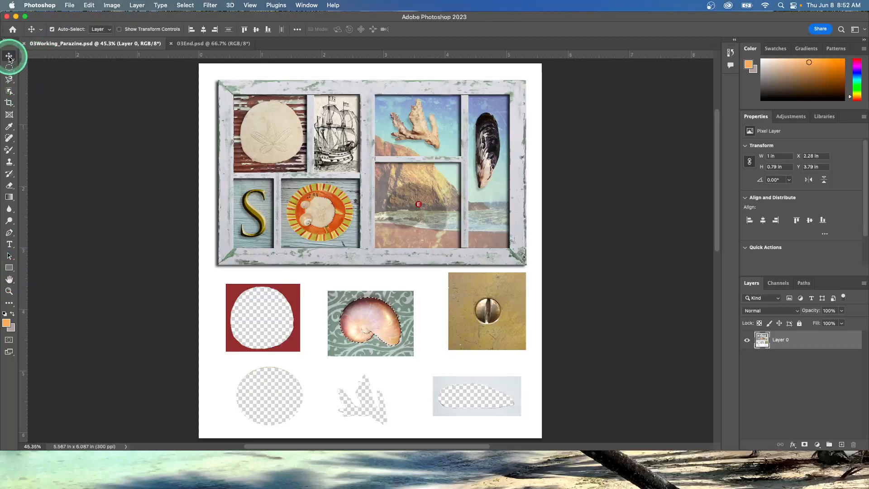
{"action": "left_click_drag", "start_coordinate": [369, 322], "coordinate": [418, 206]}
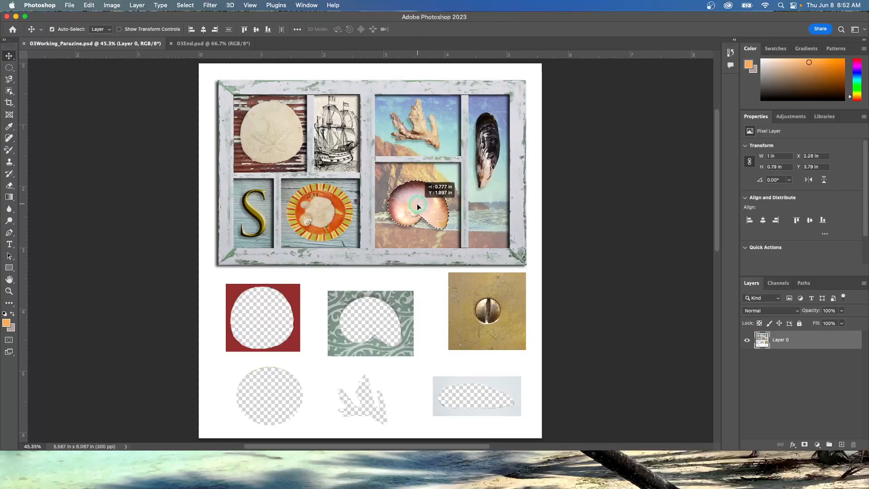
{"action": "left_click_drag", "start_coordinate": [417, 203], "coordinate": [416, 203]}
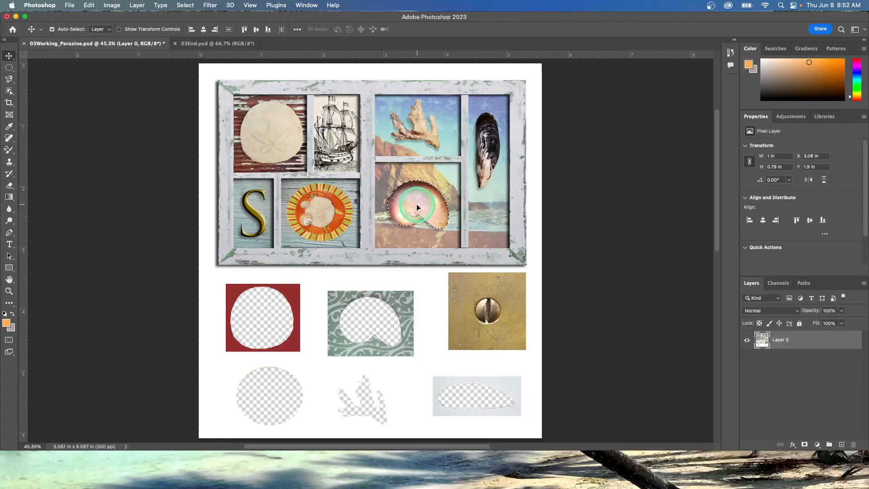
Deselect the shell and save the document.
{"action": "key", "text": "super+d"}
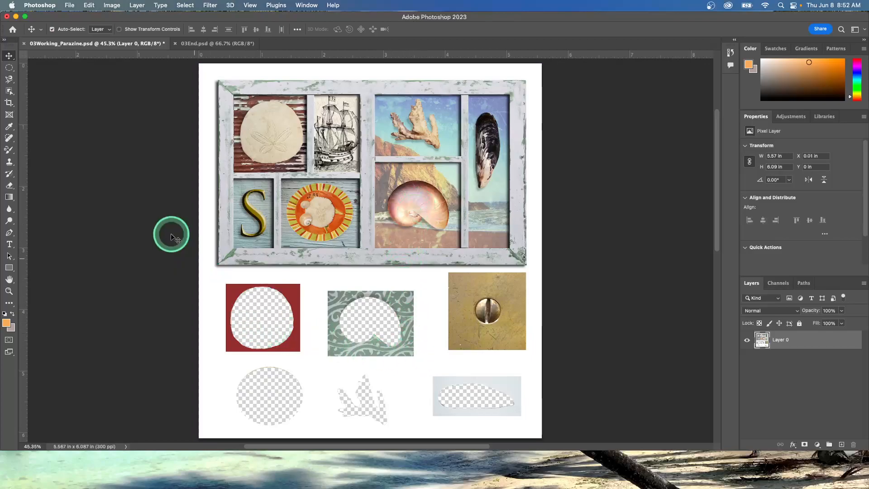
{"action": "left_click", "coordinate": [70, 6]}
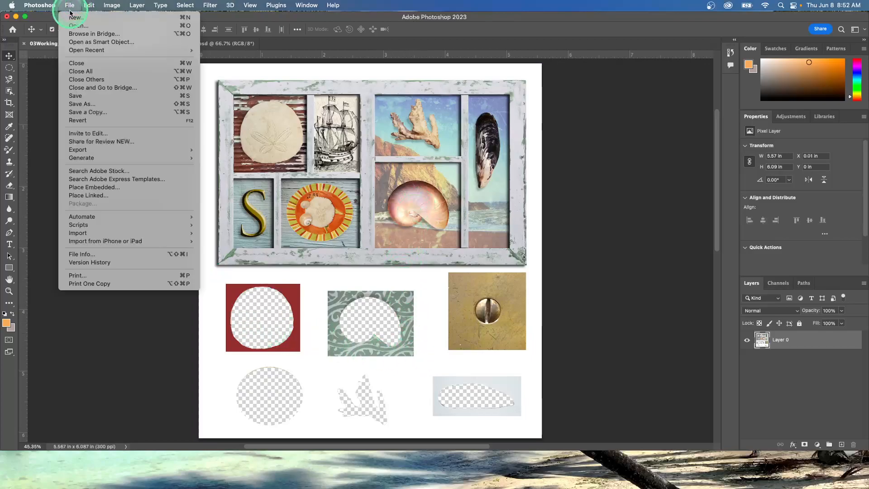
{"action": "left_click", "coordinate": [78, 95]}
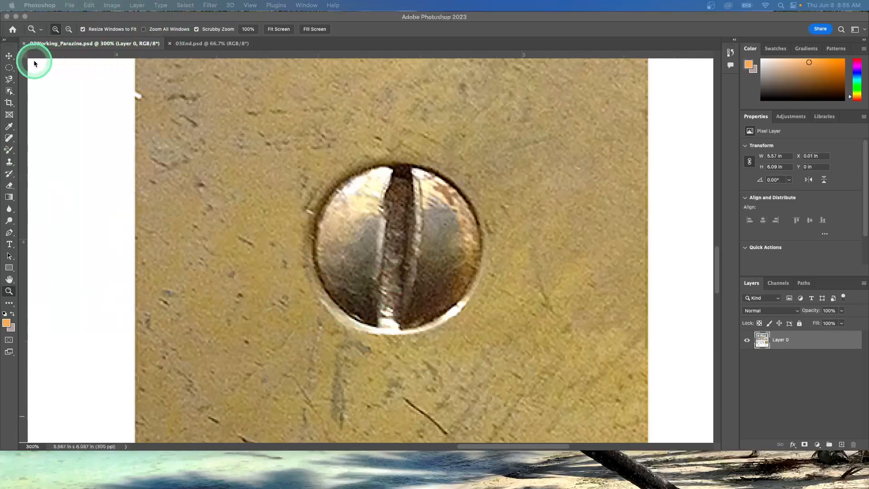
Select the screw head with a circular Elliptical Marquee about 0.41 in wide, drawn from its centre and nudged to fit its edge.
{"action": "left_click", "coordinate": [12, 69]}
{"action": "left_click_drag", "start_coordinate": [11, 67], "coordinate": [50, 74]}
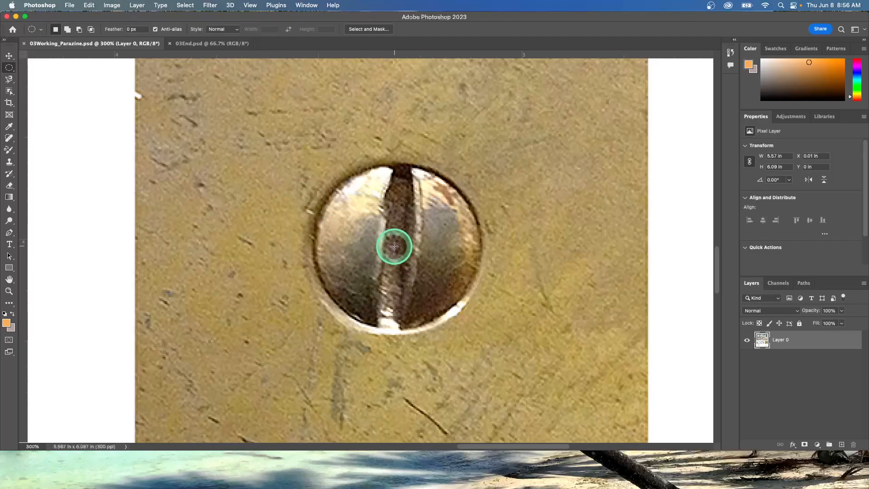
{"action": "left_click_drag", "start_coordinate": [394, 247], "coordinate": [493, 331]}
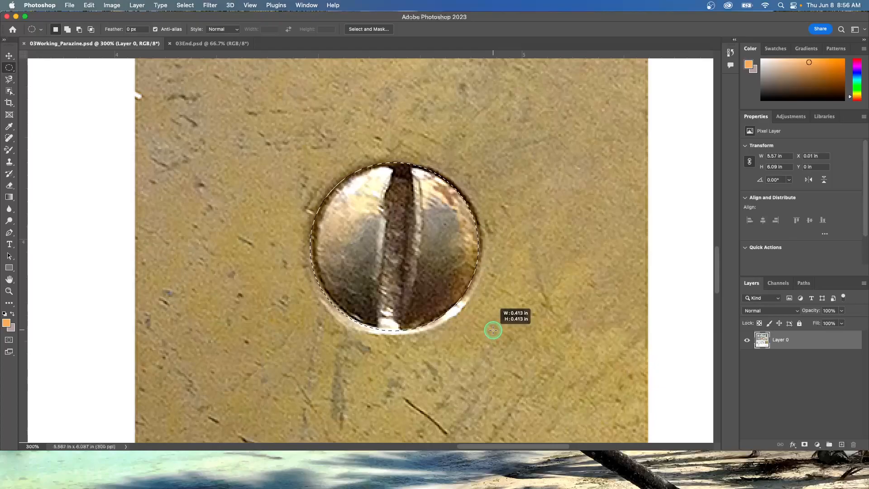
{"action": "left_click_drag", "start_coordinate": [493, 331], "coordinate": [492, 330]}
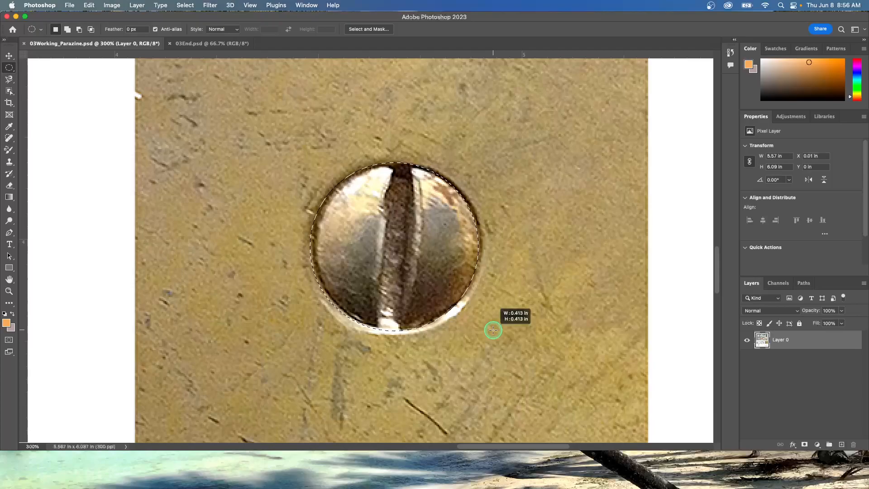
{"action": "left_click_drag", "start_coordinate": [493, 330], "coordinate": [493, 331]}
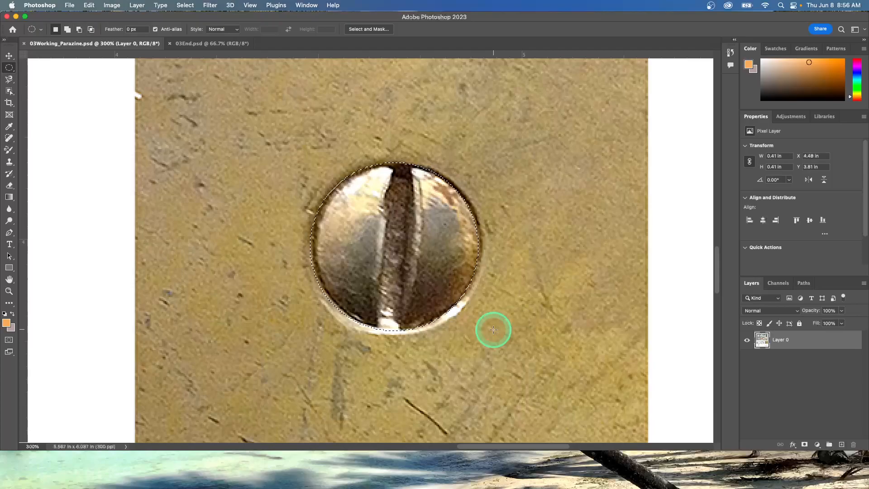
{"action": "key", "text": "Left"}
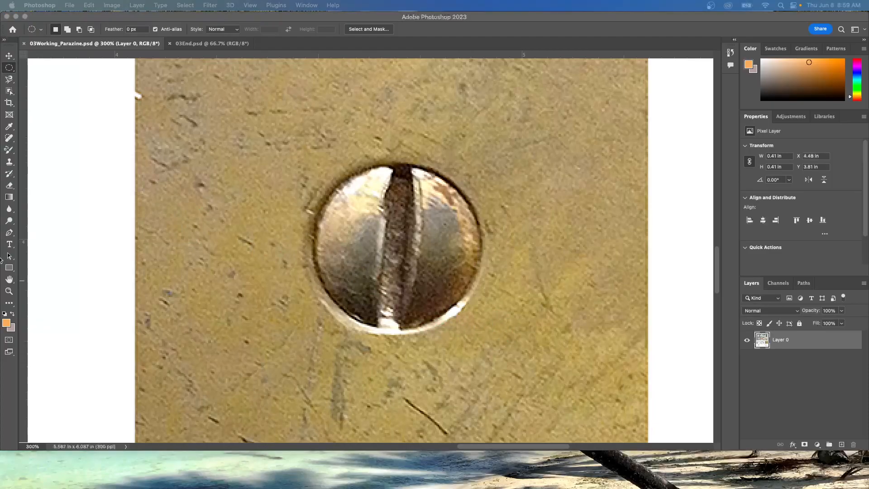
Move the selected screw head onto the lower-right corner of the window frame.
{"action": "left_click", "coordinate": [20, 248]}
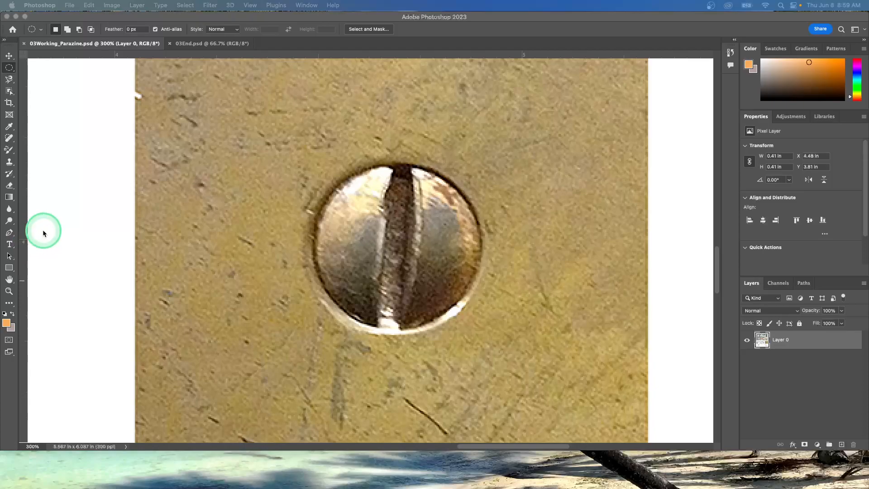
{"action": "double_click", "coordinate": [10, 279]}
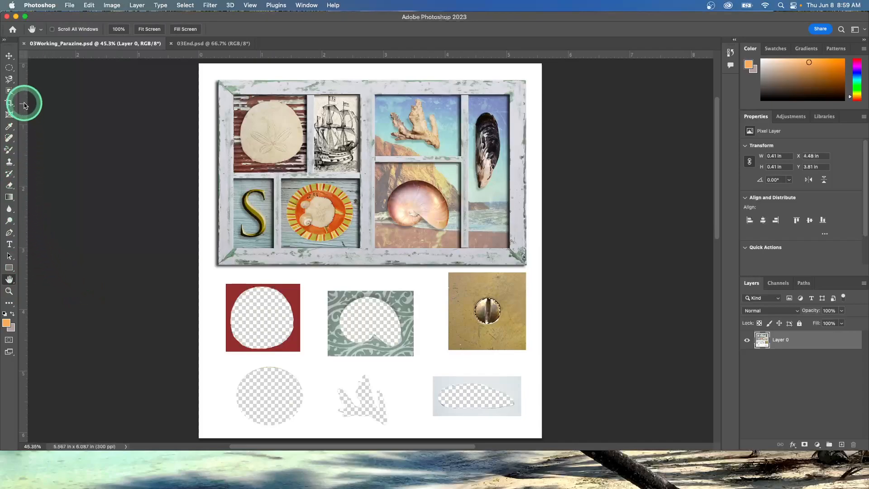
{"action": "left_click", "coordinate": [9, 56]}
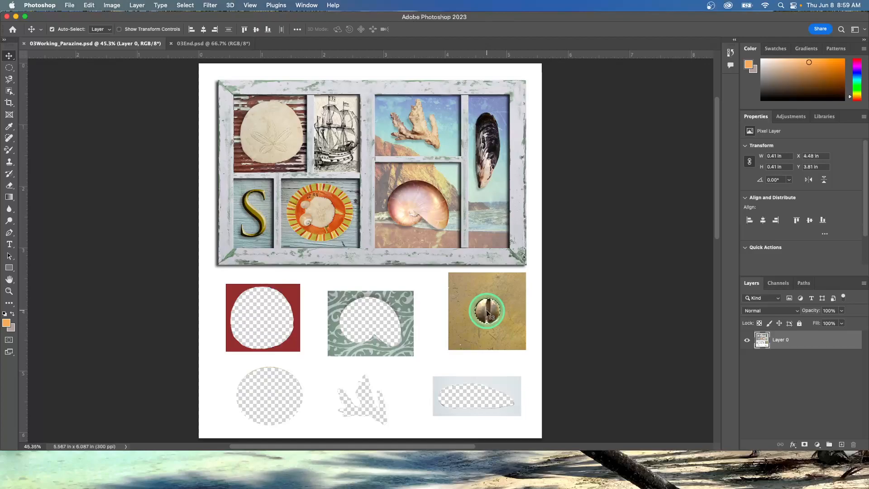
{"action": "left_click_drag", "start_coordinate": [487, 311], "coordinate": [514, 254]}
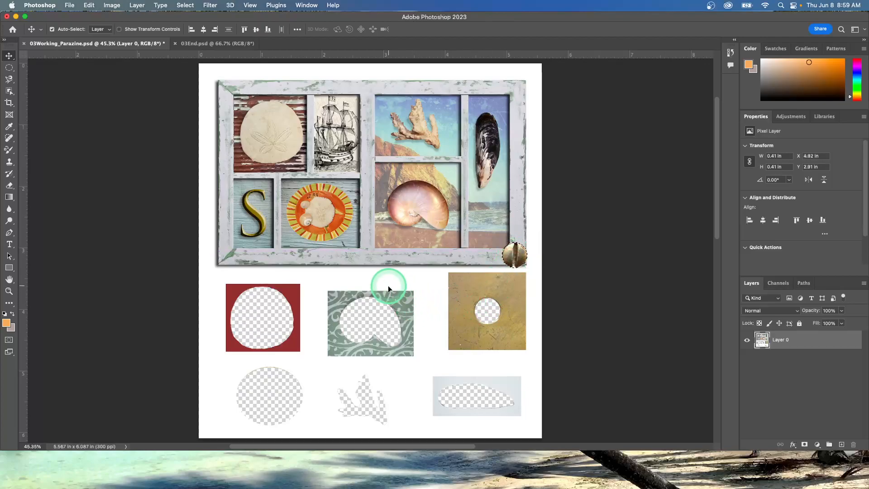
Scale the screw head proportionally to about 56% and reposition it on the frame's lower-right corner.
{"action": "left_click", "coordinate": [71, 7]}
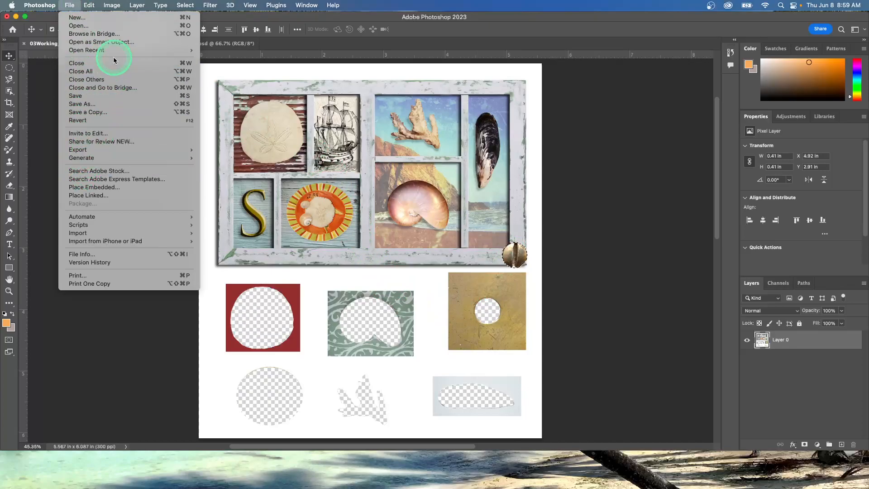
{"action": "mouse_move", "coordinate": [95, 8]}
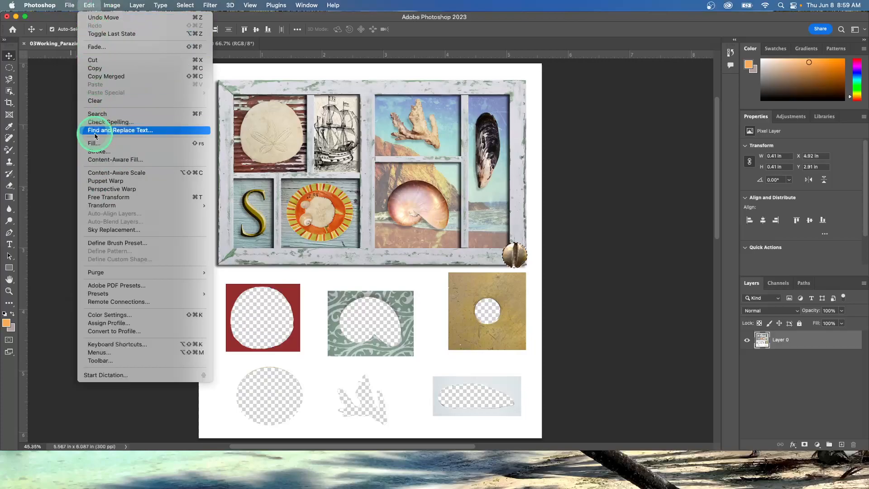
{"action": "mouse_move", "coordinate": [104, 206]}
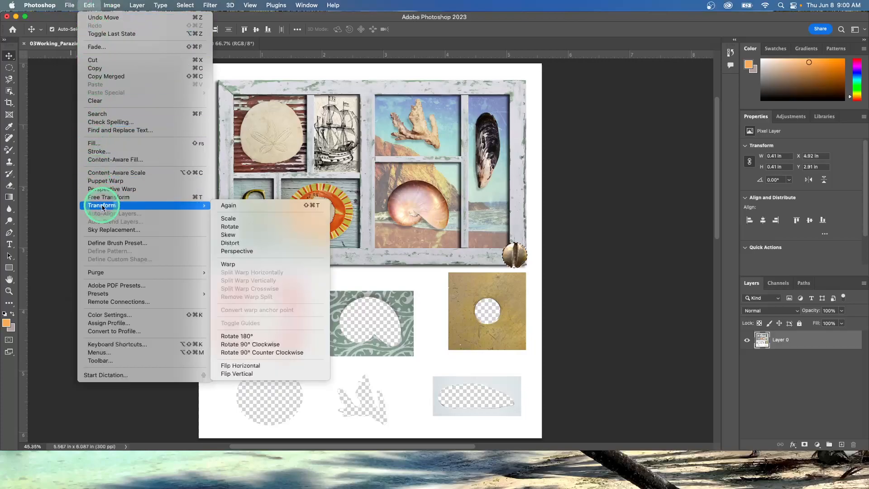
{"action": "left_click", "coordinate": [228, 219]}
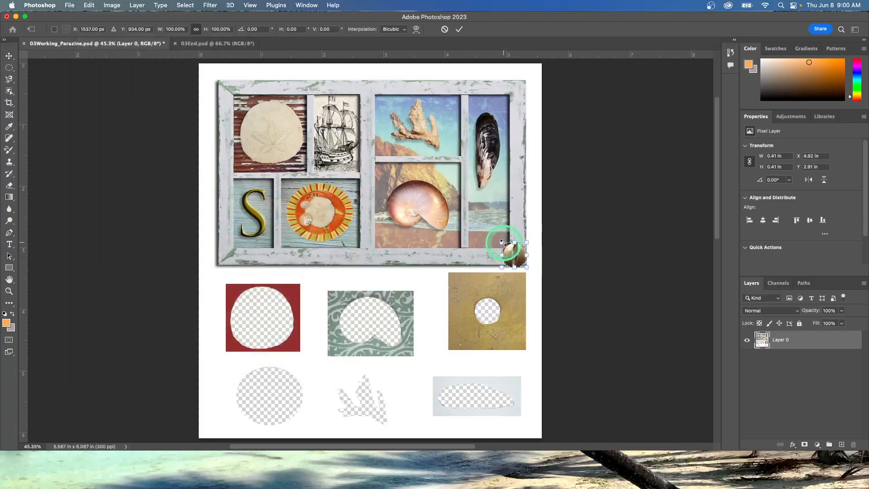
{"action": "left_click_drag", "start_coordinate": [502, 242], "coordinate": [512, 257]}
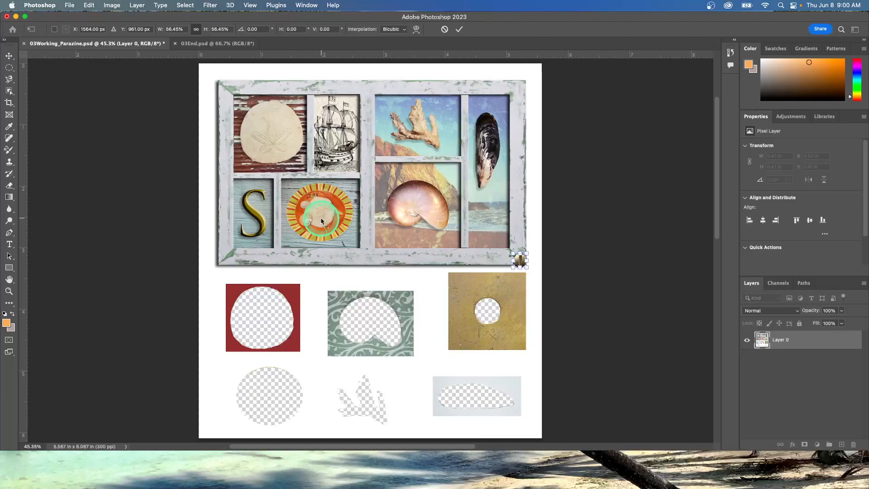
{"action": "left_click_drag", "start_coordinate": [321, 217], "coordinate": [337, 162]}
{"action": "key", "text": "Return"}
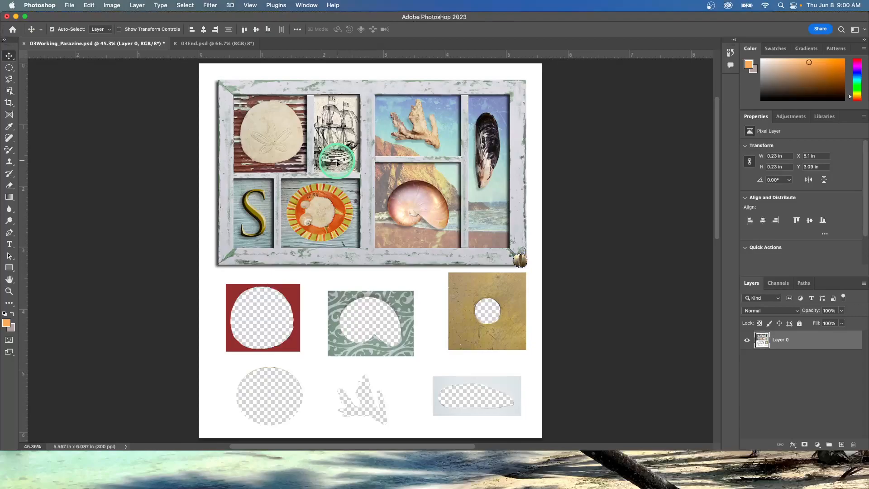
{"action": "left_click_drag", "start_coordinate": [318, 244], "coordinate": [506, 259]}
{"action": "scroll", "coordinate": [407, 271], "scroll_direction": "right", "scroll_amount": 1}
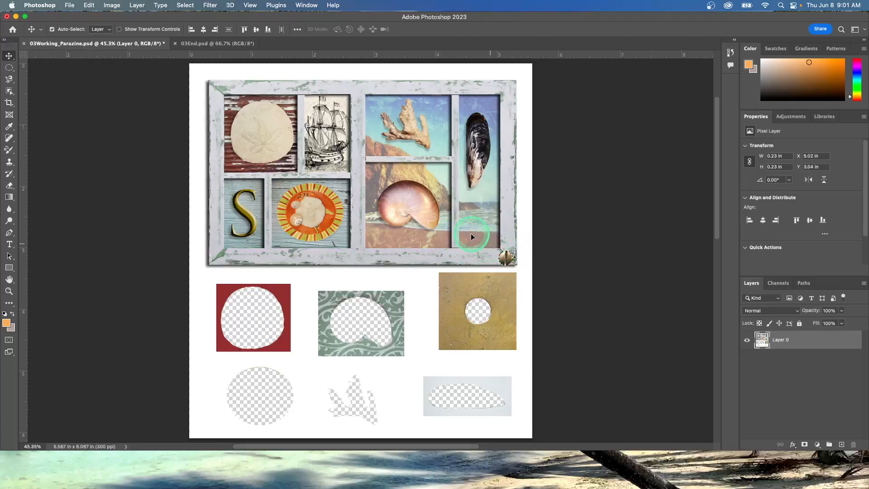
Scale the screw head down further to about 81% and centre it on the frame's lower-right corner.
{"action": "left_click", "coordinate": [94, 5]}
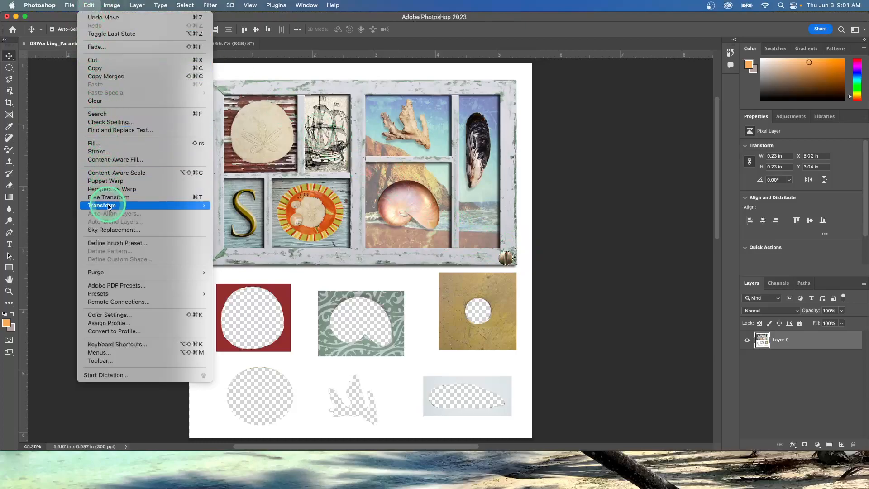
{"action": "mouse_move", "coordinate": [144, 205]}
{"action": "left_click", "coordinate": [227, 218]}
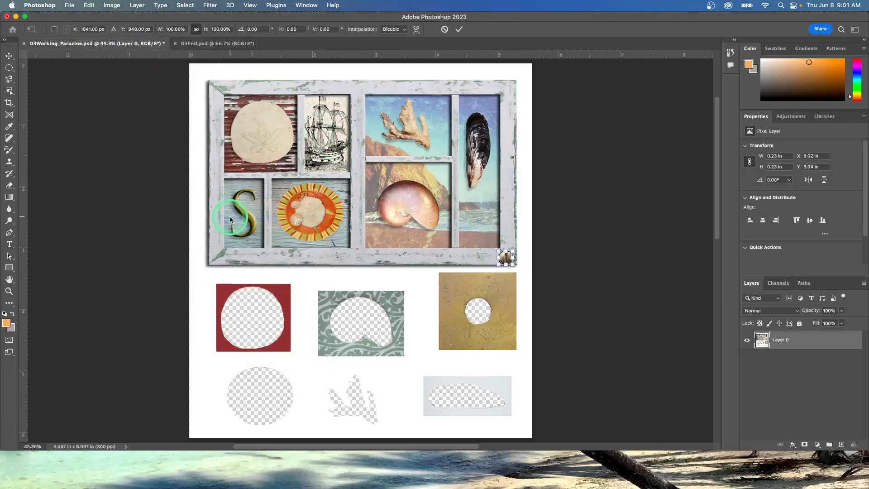
{"action": "left_click_drag", "start_coordinate": [498, 250], "coordinate": [501, 254]}
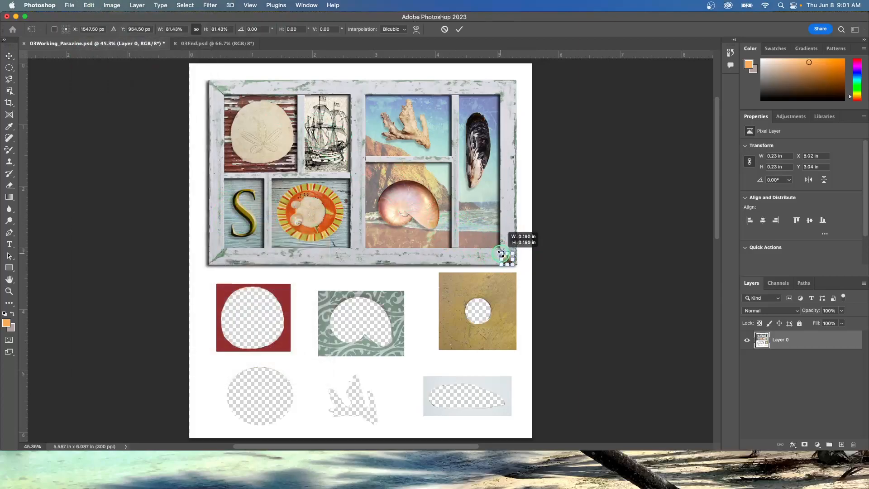
{"action": "left_click", "coordinate": [459, 30]}
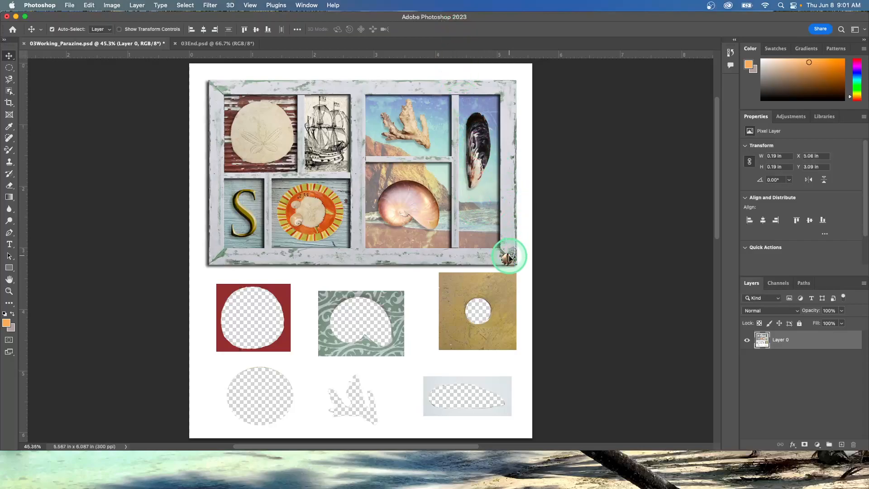
{"action": "left_click_drag", "start_coordinate": [507, 258], "coordinate": [508, 257]}
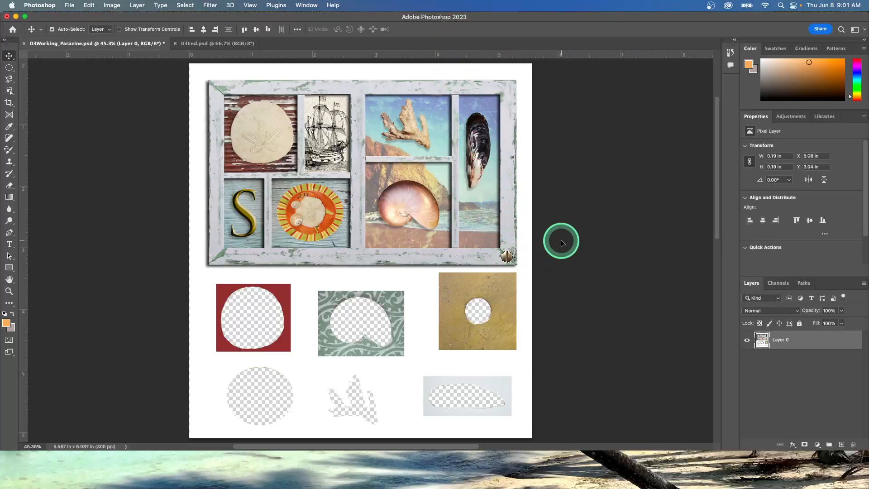
Nudge the selected screw head slightly up and left on the frame's lower-right corner, to about X 5.05 in, Y 3.03 in.
{"action": "key", "text": "Up"}
{"action": "key", "text": "Up"}
{"action": "key", "text": "Up"}
{"action": "key", "text": "Up"}
{"action": "key", "text": "Up"}
{"action": "key", "text": "Down"}
{"action": "key", "text": "Left"}
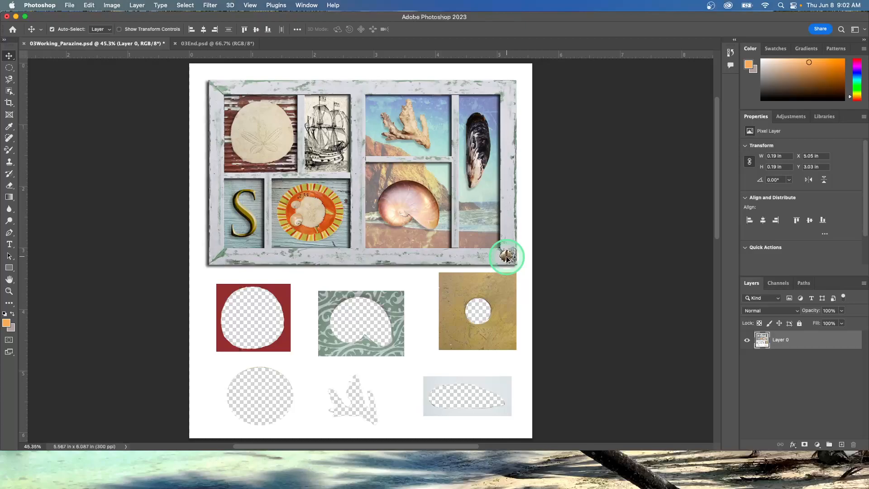
Duplicate the screw head onto the frame's upper-right corner and again onto its upper-left corner, nudging the last copy to about X 0.35 in.
{"action": "left_click_drag", "start_coordinate": [506, 257], "coordinate": [508, 89]}
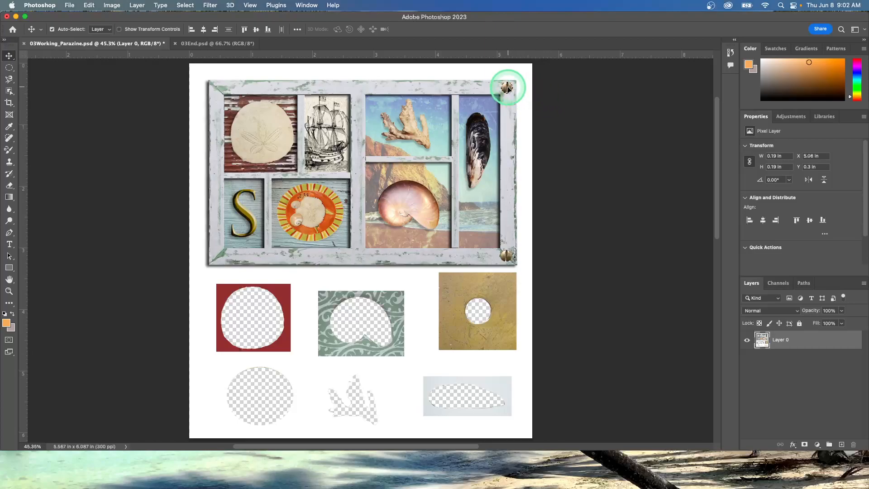
{"action": "left_click_drag", "start_coordinate": [508, 88], "coordinate": [216, 76]}
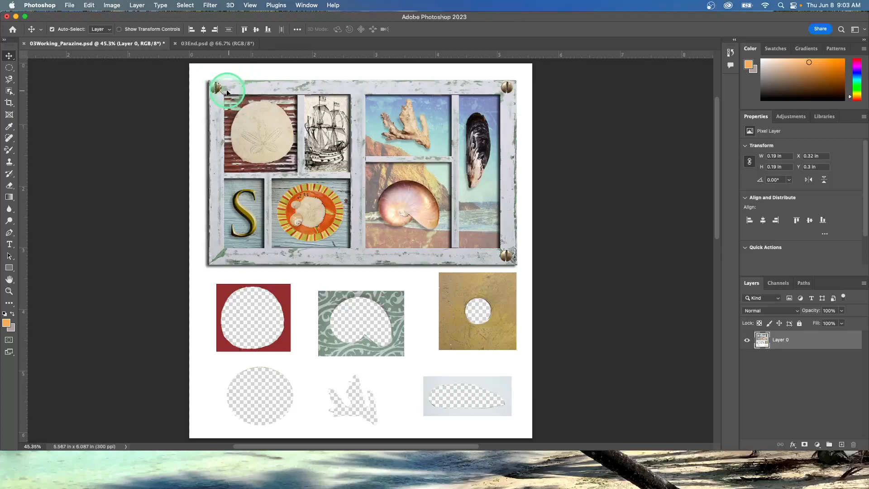
{"action": "key", "text": "Right"}
{"action": "key", "text": "Right"}
{"action": "key", "text": "Right"}
{"action": "key", "text": "Right"}
{"action": "key", "text": "Right"}
{"action": "key", "text": "Right"}
{"action": "key", "text": "Right"}
{"action": "key", "text": "Right"}
{"action": "key", "text": "Right"}
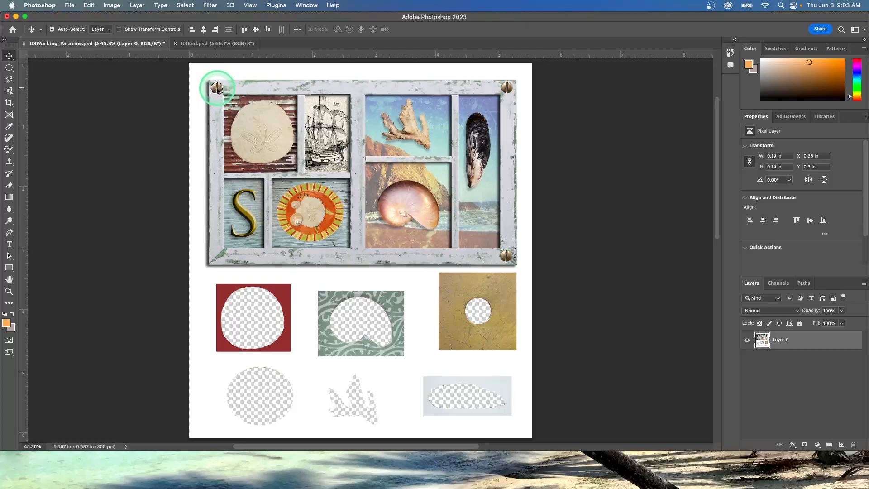
Duplicate the screw head from the upper-left corner onto the frame's lower-left corner, at about X 0.35 in, Y 3.04 in.
{"action": "left_click_drag", "start_coordinate": [217, 89], "coordinate": [204, 261]}
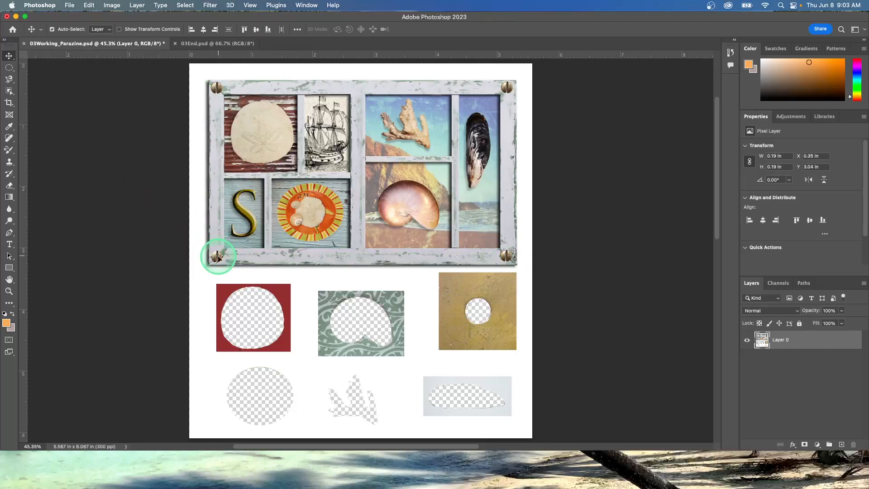
{"action": "left_click_drag", "start_coordinate": [218, 257], "coordinate": [219, 256]}
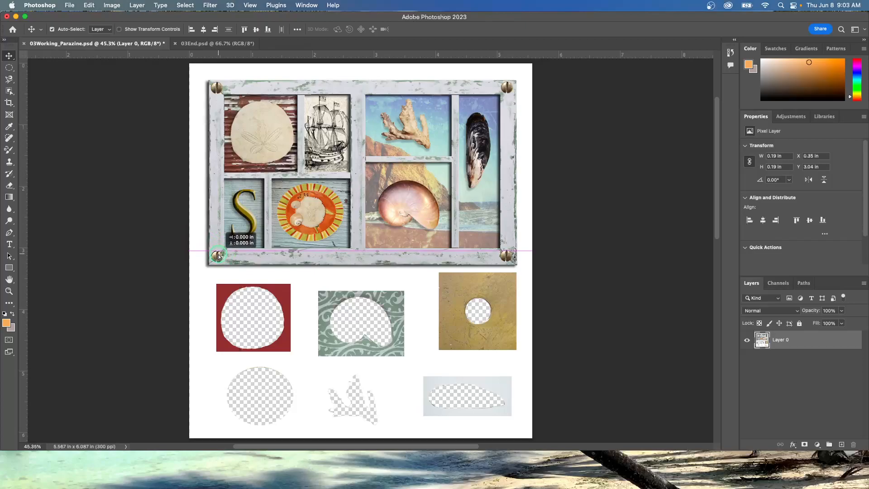
{"action": "left_click_drag", "start_coordinate": [218, 256], "coordinate": [218, 256]}
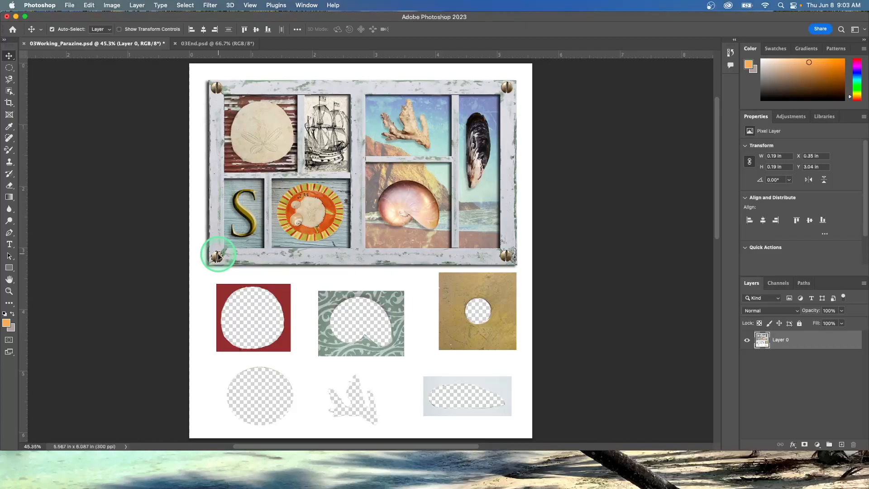
Deselect the screw head and save the collage document.
{"action": "key", "text": "super+d"}
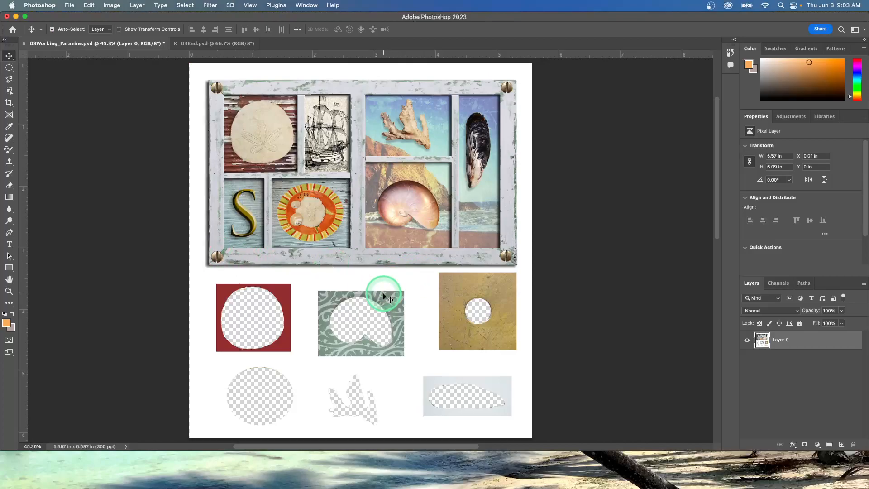
{"action": "left_click", "coordinate": [79, 8]}
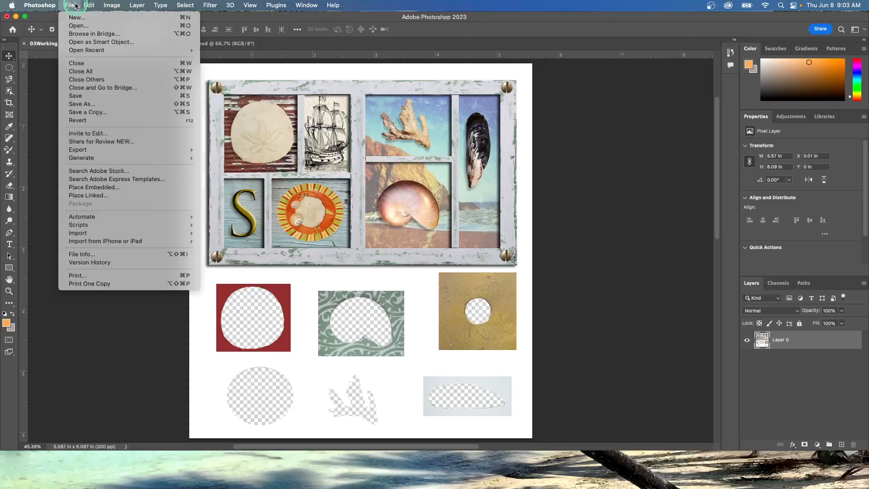
{"action": "left_click", "coordinate": [84, 100]}
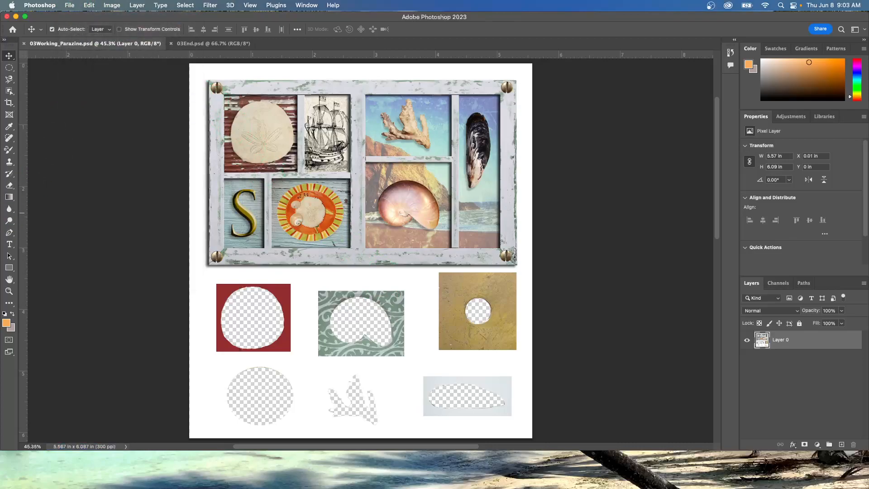